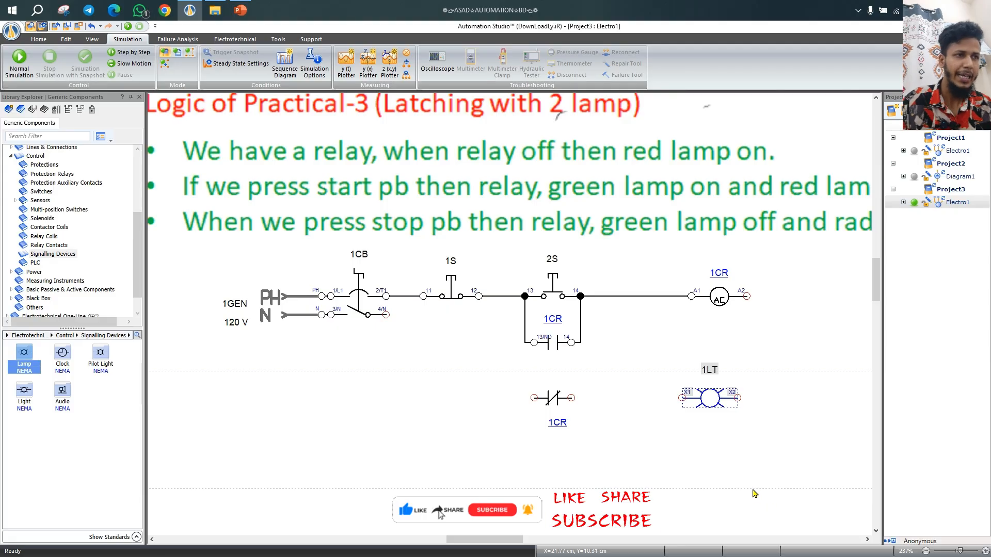
# - Place a second NEMA lamp directly below lamp 1LT
pyautogui.click(744, 445)
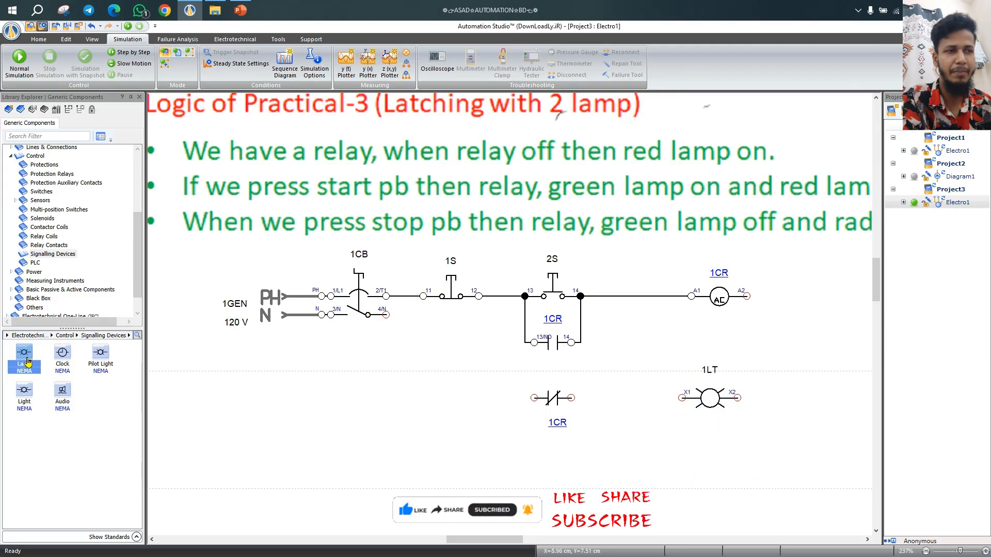
pyautogui.moveTo(28, 363); pyautogui.dragTo(725, 479)
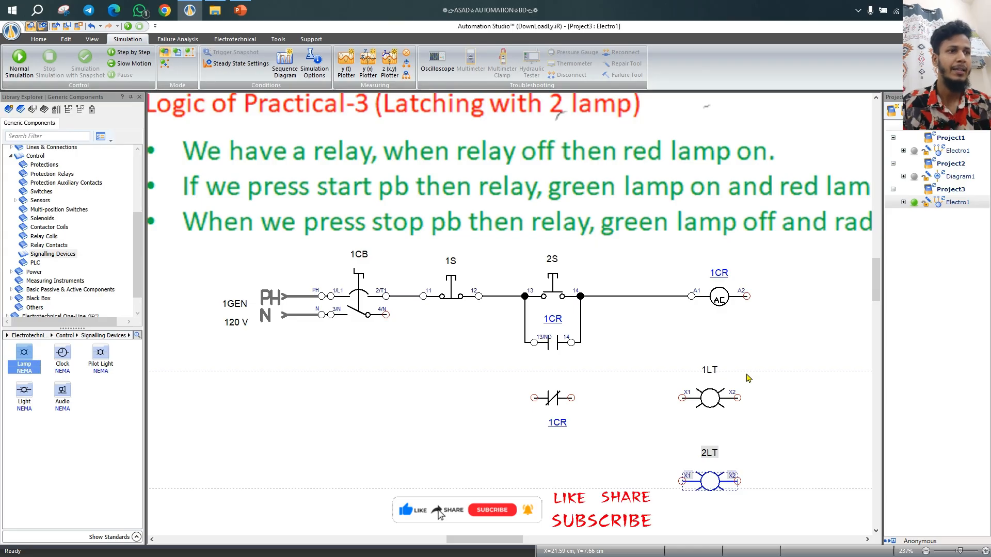
pyautogui.click(793, 531)
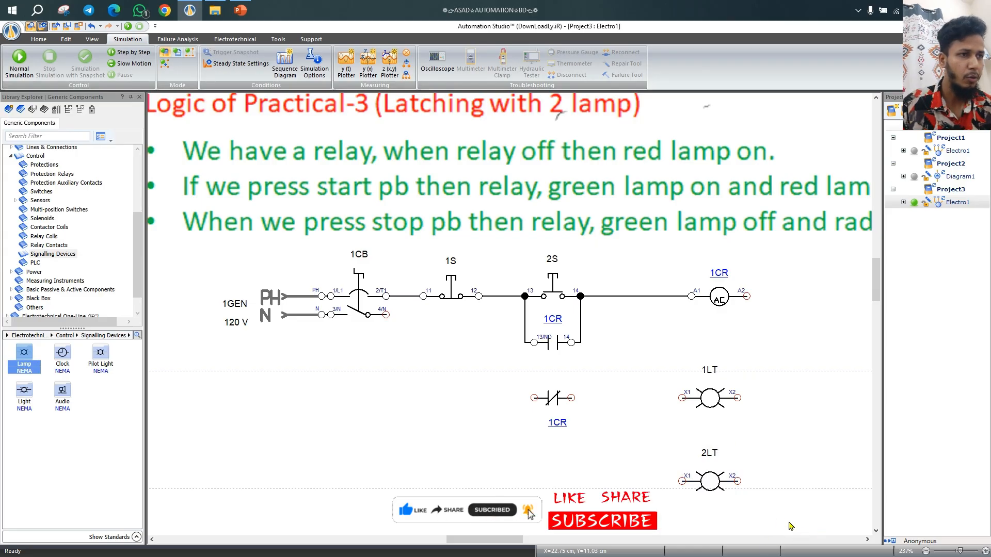
pyautogui.moveTo(816, 531); pyautogui.dragTo(674, 278)
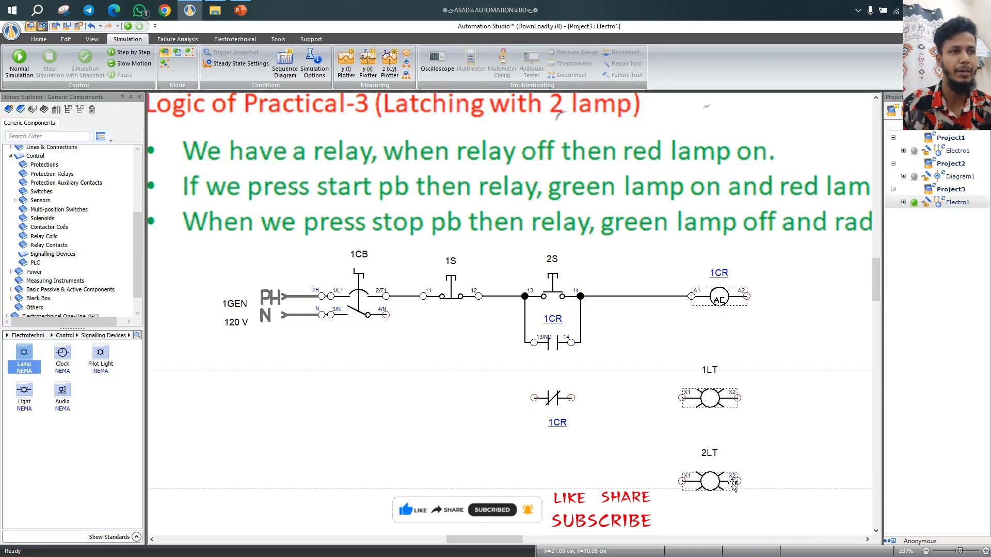
pyautogui.click(784, 445)
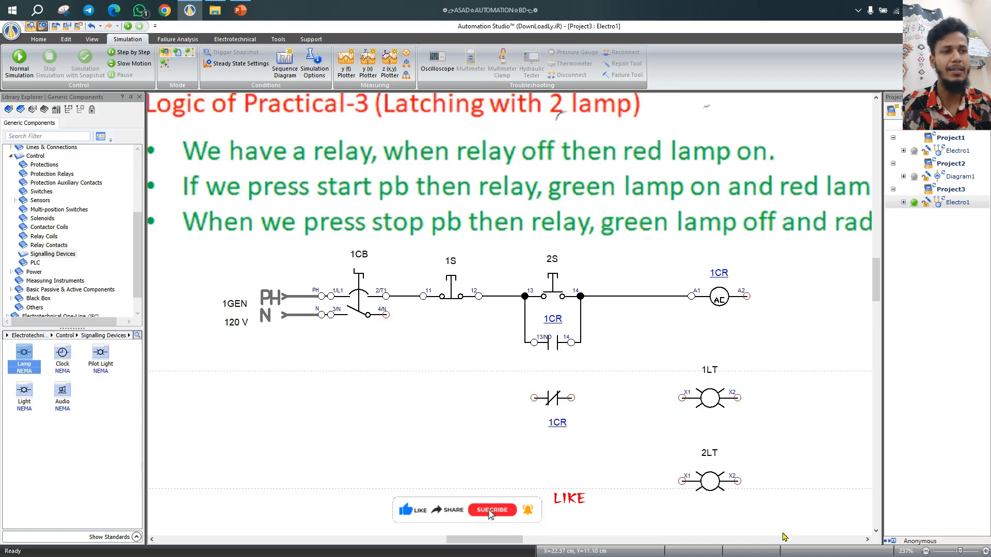
pyautogui.moveTo(779, 525); pyautogui.dragTo(696, 259)
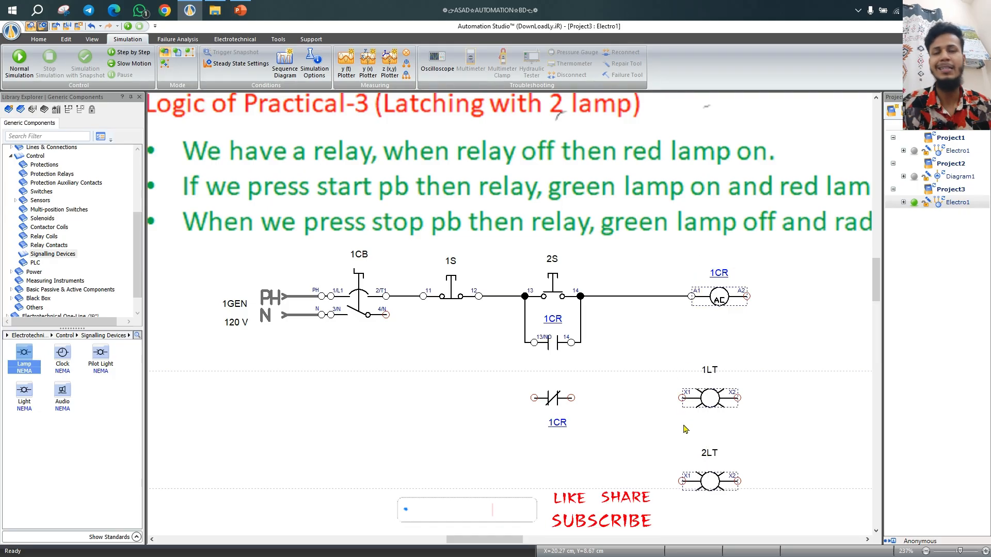
pyautogui.click(610, 402)
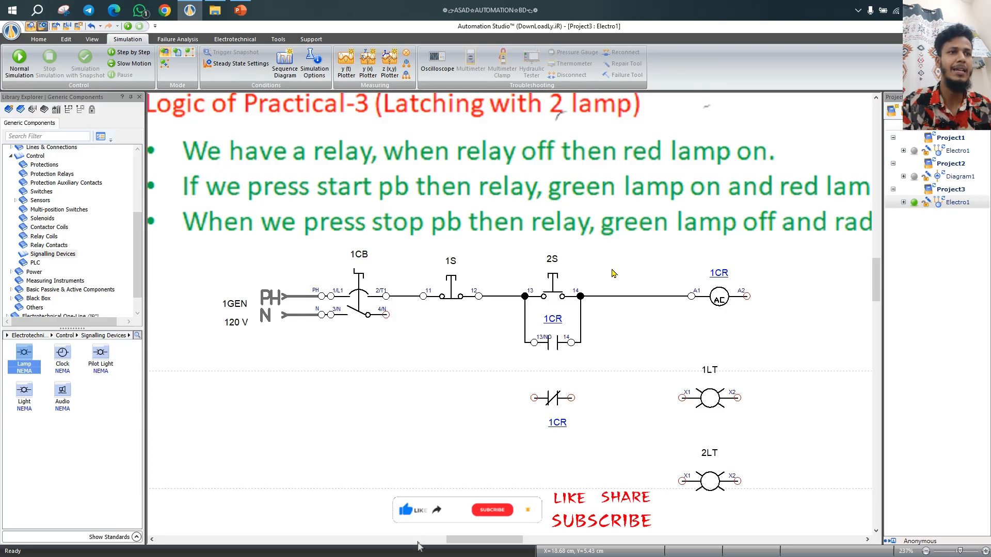
pyautogui.moveTo(611, 262); pyautogui.dragTo(648, 295)
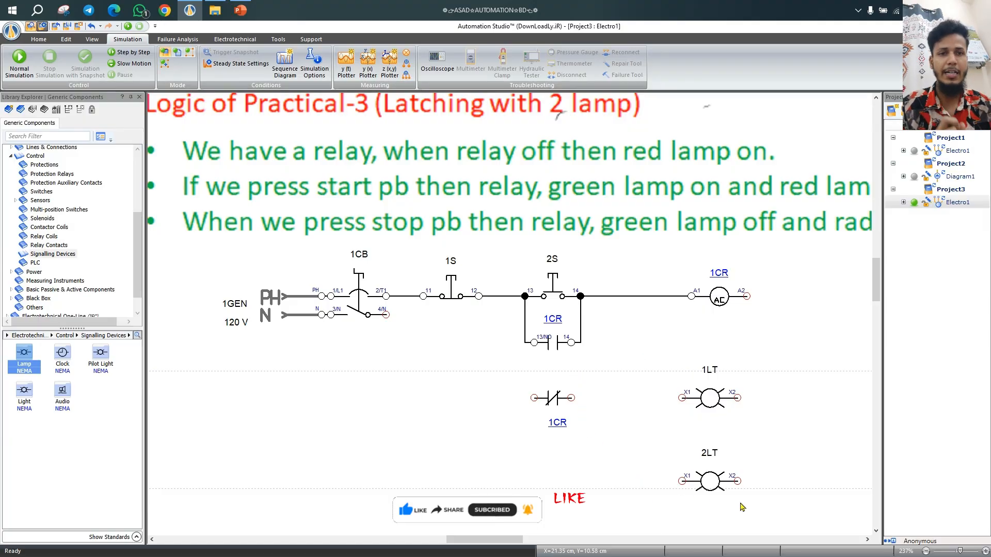
pyautogui.moveTo(766, 523); pyautogui.dragTo(723, 463)
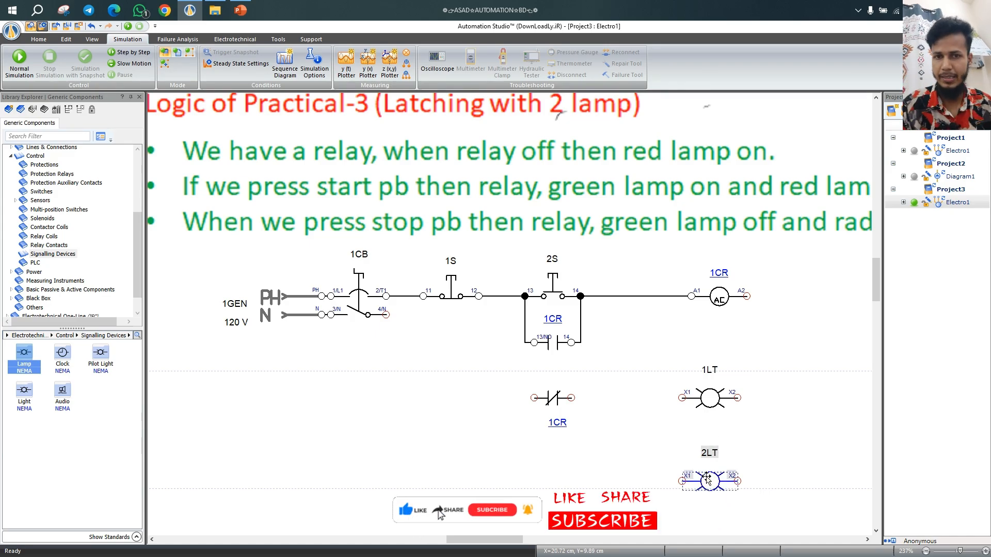
pyautogui.moveTo(761, 511)
pyautogui.mouseDown()
pyautogui.moveTo(726, 456)
pyautogui.moveTo(746, 459)
pyautogui.moveTo(713, 452)
pyautogui.moveTo(731, 471)
pyautogui.moveTo(774, 472)
pyautogui.mouseUp()
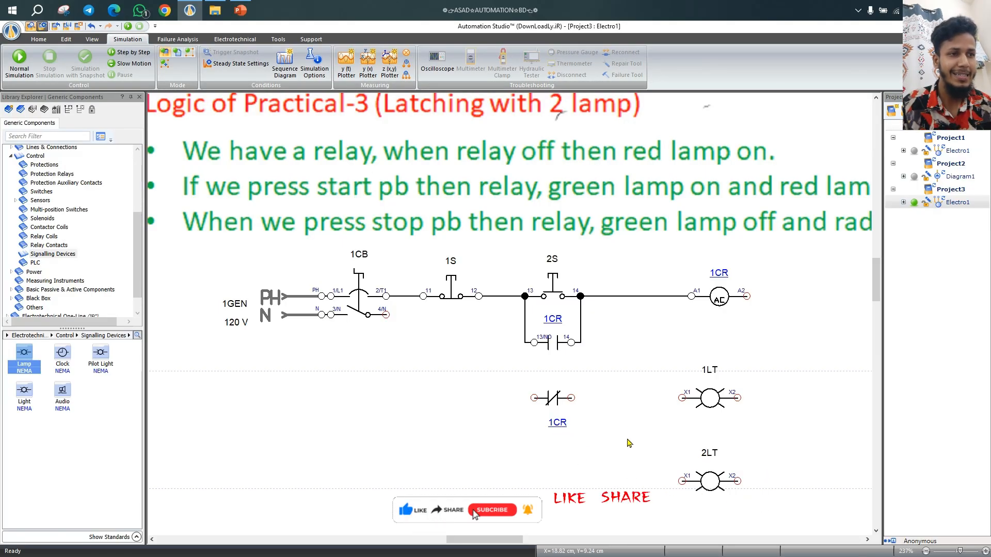
pyautogui.moveTo(629, 420)
pyautogui.mouseDown()
pyautogui.moveTo(684, 497)
pyautogui.moveTo(706, 511)
pyautogui.mouseUp()
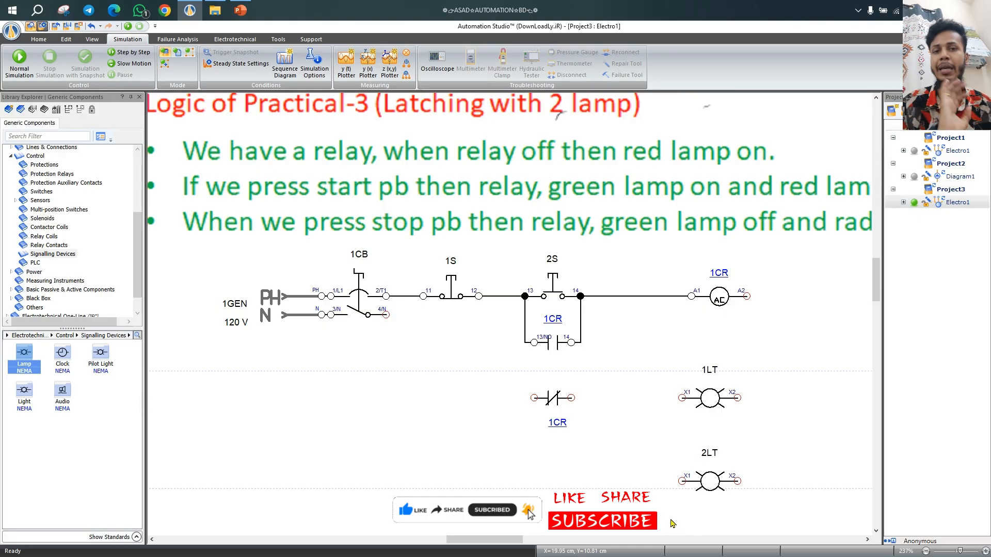
pyautogui.moveTo(622, 416); pyautogui.dragTo(692, 263)
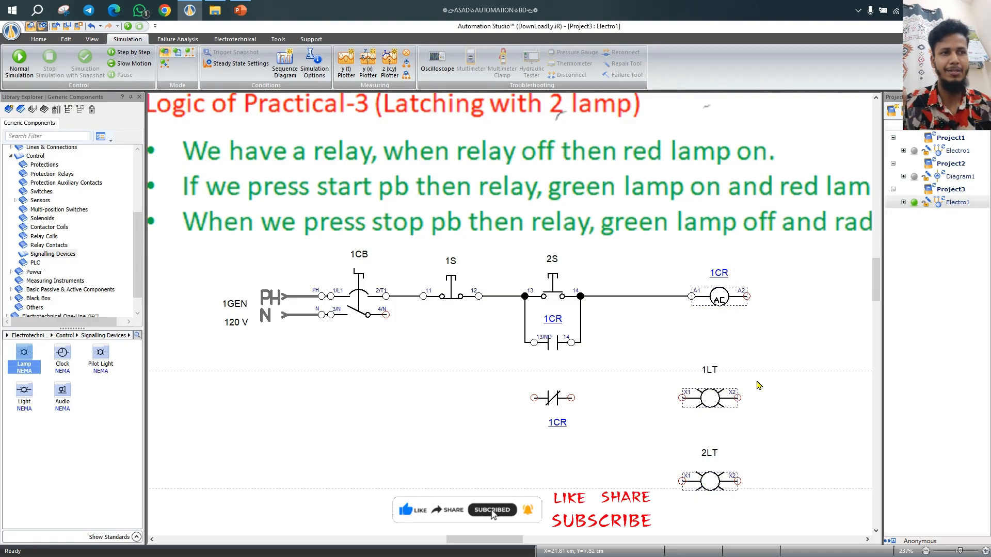
pyautogui.click(638, 327)
pyautogui.moveTo(625, 257); pyautogui.dragTo(813, 511)
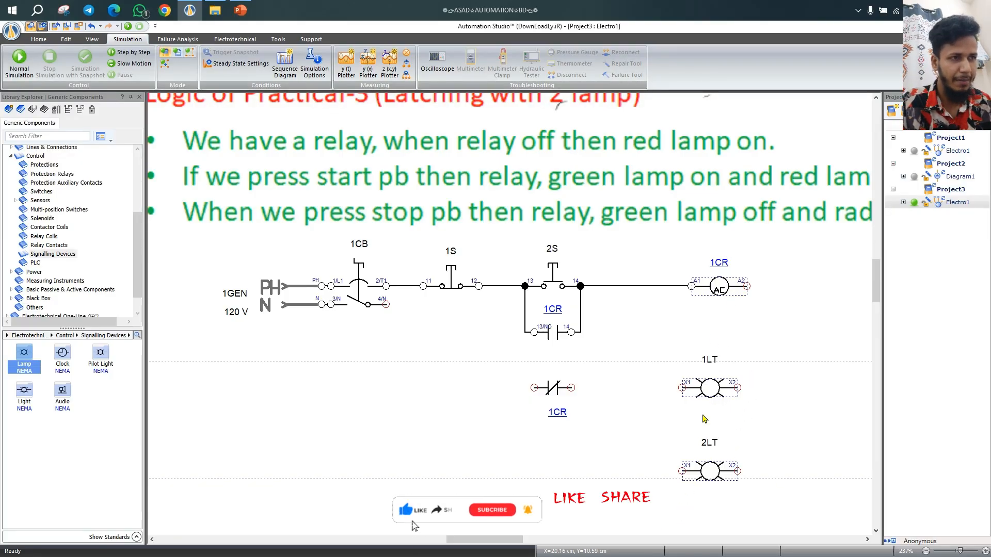
pyautogui.click(783, 395)
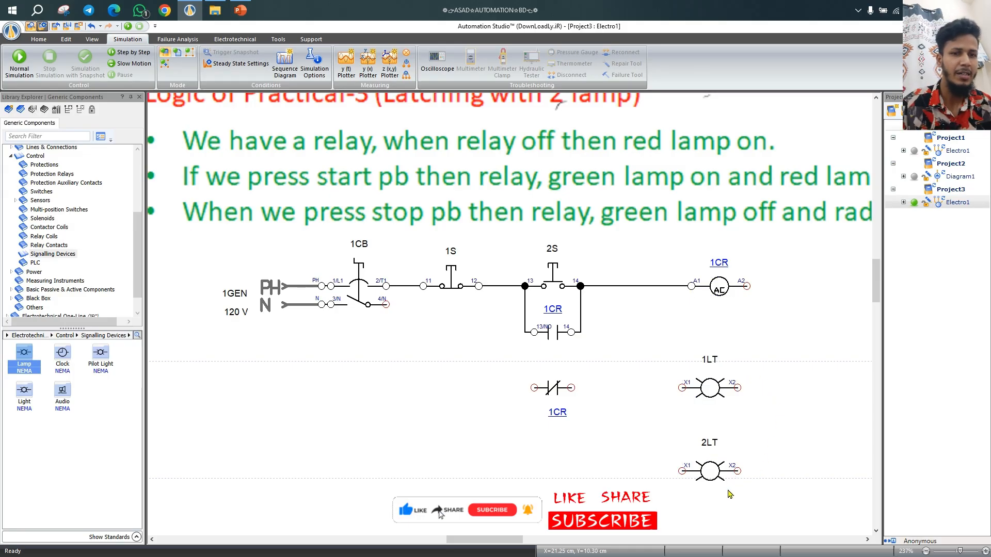
# - Align lamp 1LT and relay coil 1CR to the left edge of lamp 2LT
pyautogui.click(704, 473)
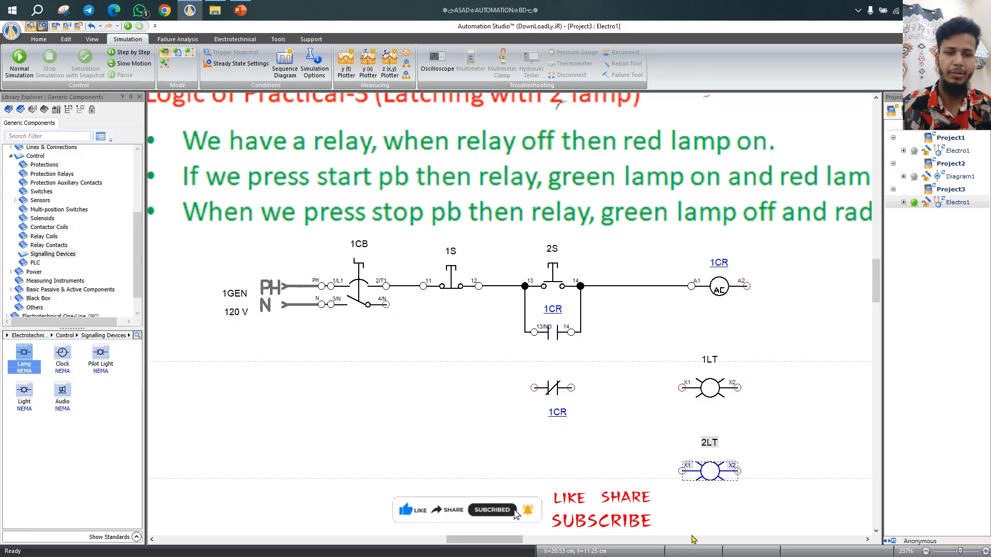
pyautogui.keyDown('shift'); pyautogui.click(710, 390); pyautogui.keyUp('shift')
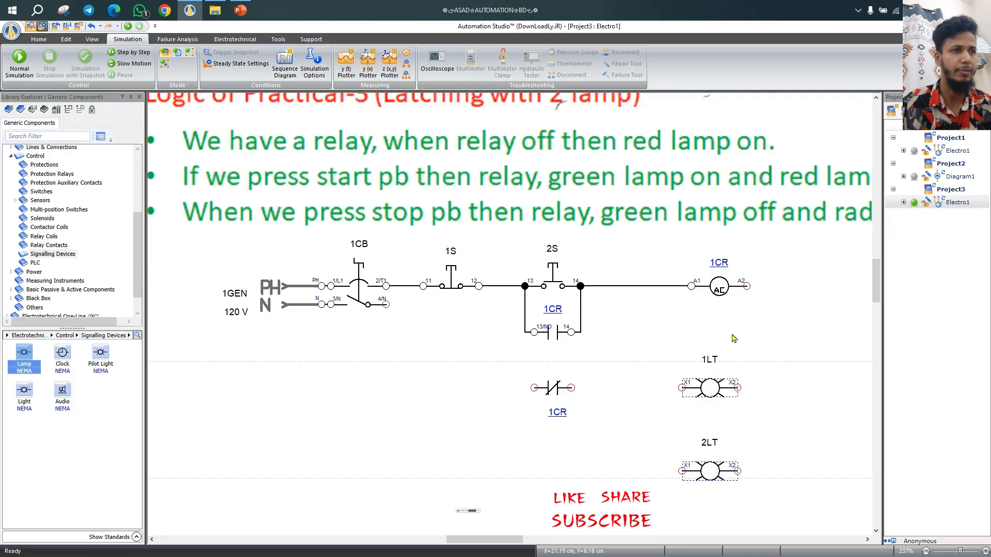
pyautogui.keyDown('shift'); pyautogui.click(729, 289); pyautogui.keyUp('shift')
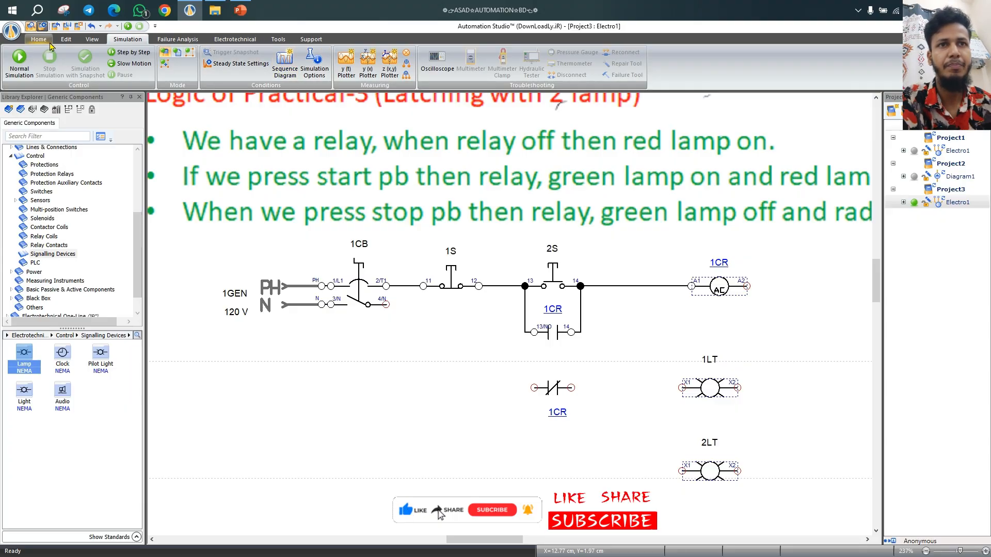
pyautogui.click(66, 39)
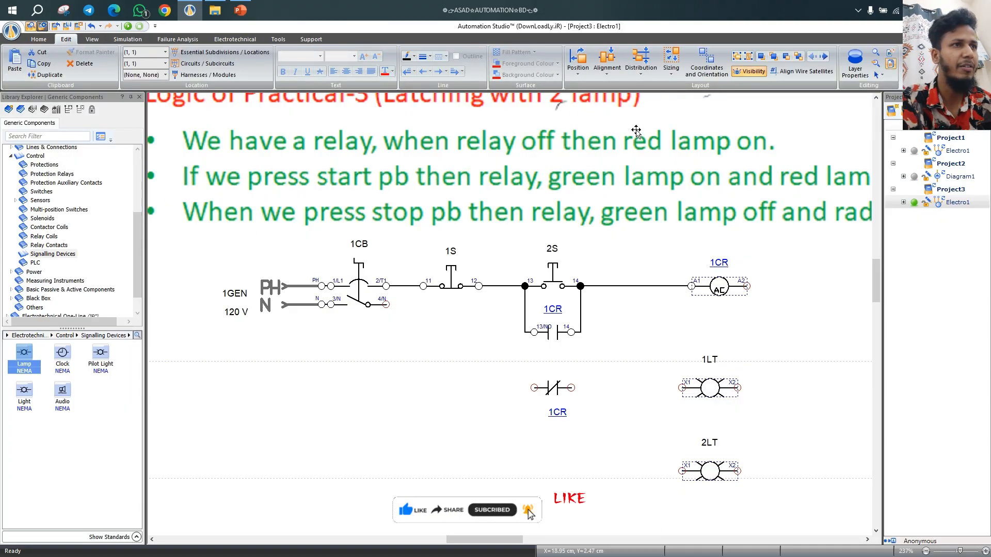
pyautogui.click(610, 75)
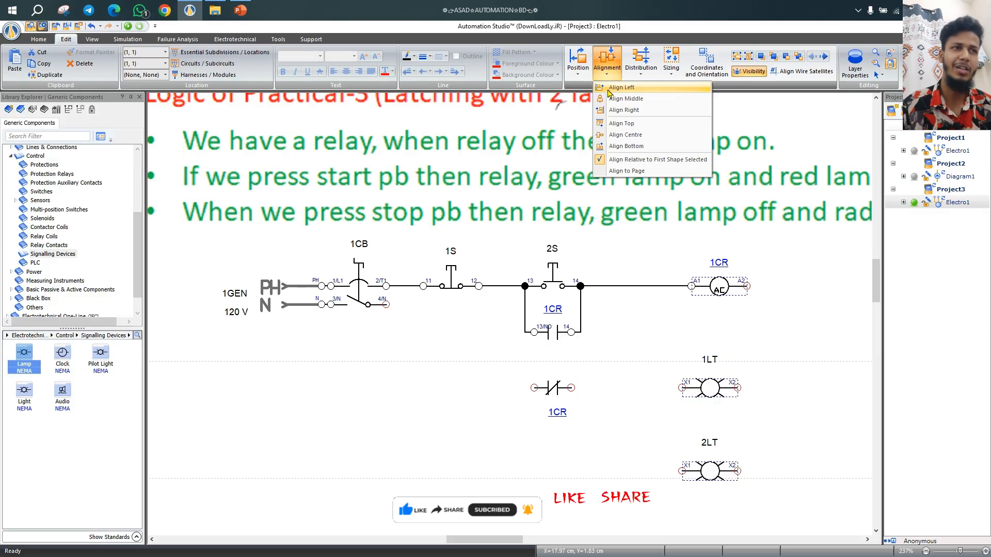
pyautogui.click(610, 87)
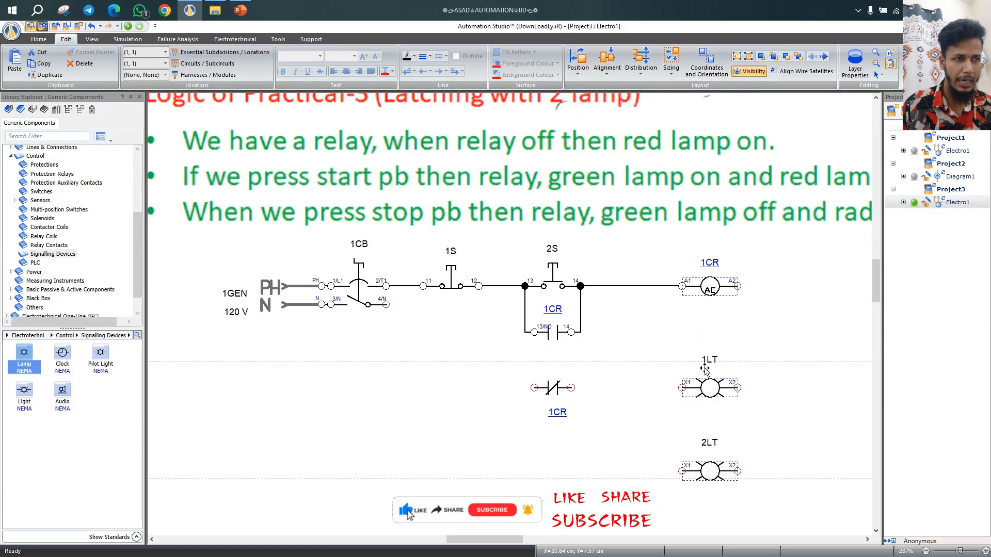
# - Distribute relay coil 1CR and lamps 1LT and 2LT evenly in the vertical direction
pyautogui.click(609, 76)
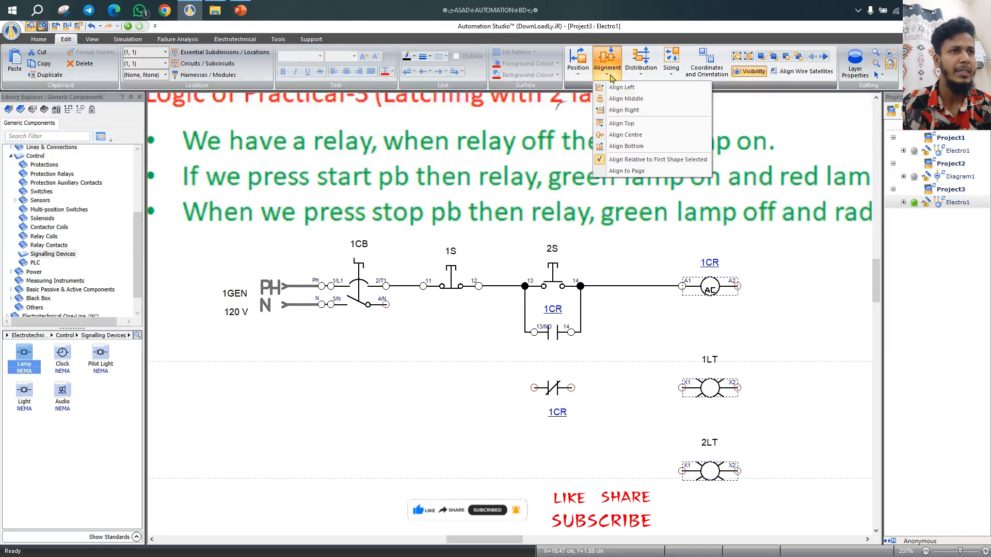
pyautogui.click(643, 76)
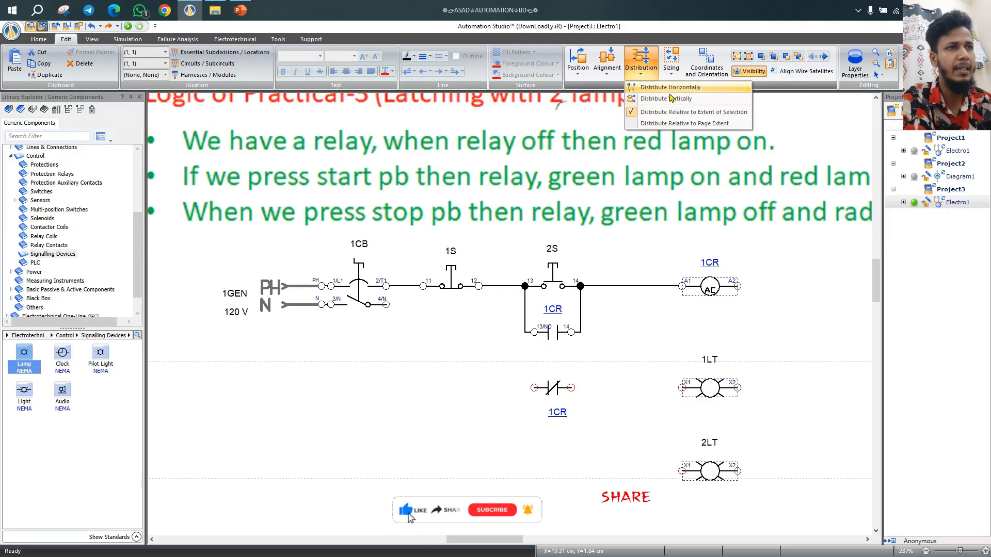
pyautogui.click(666, 99)
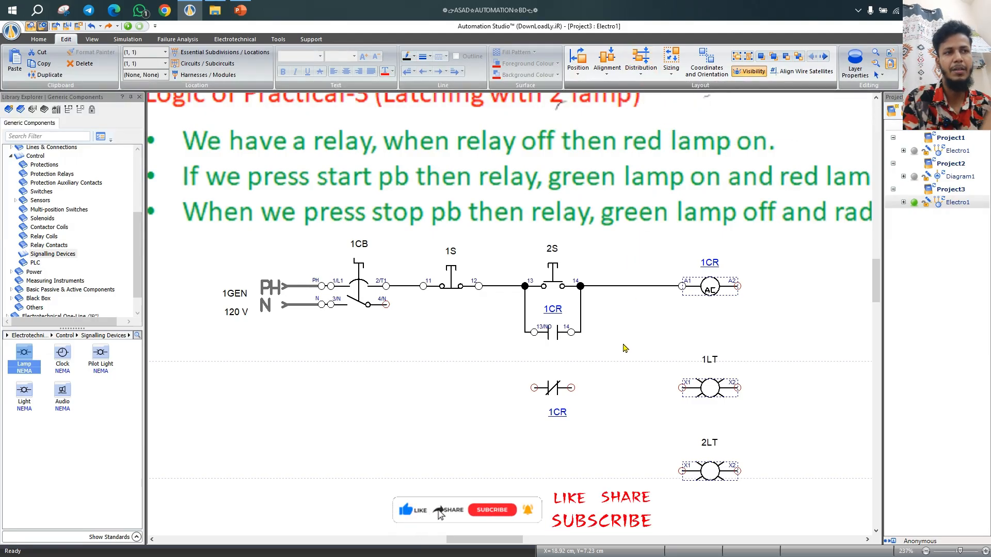
pyautogui.click(594, 453)
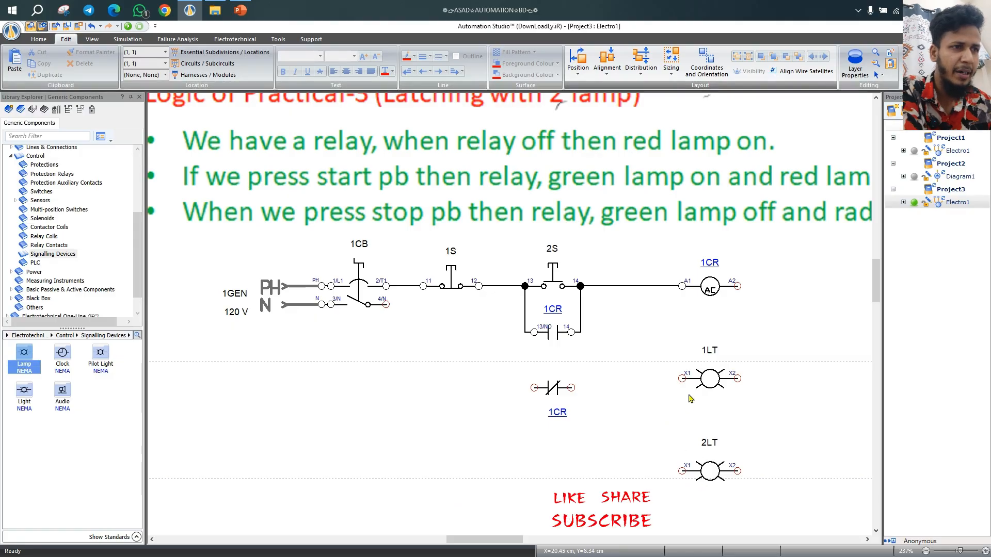
# - Line up the normally closed 1CR contact with lamp 1LT and wire it between the lamp's X1 terminal and terminal 11 of 1S
pyautogui.click(552, 379)
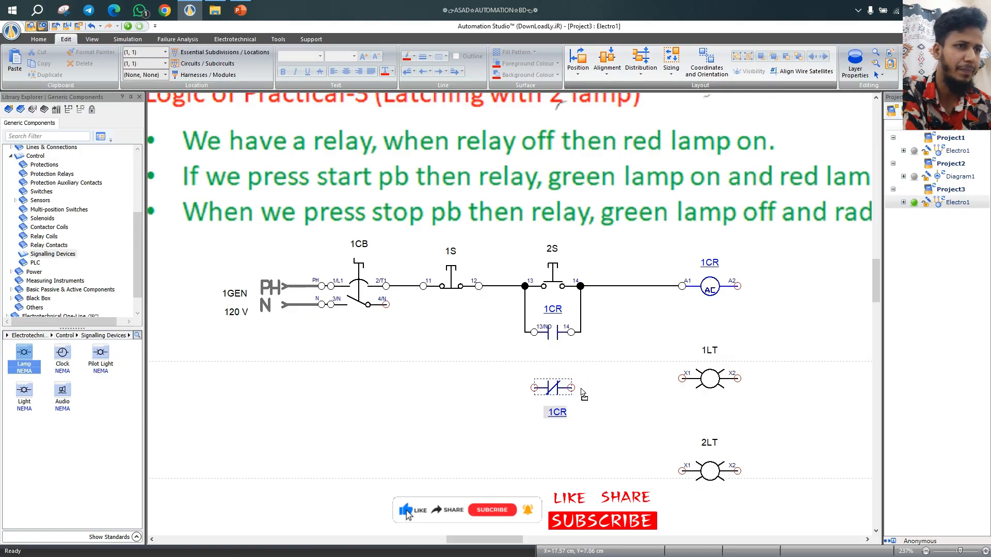
pyautogui.moveTo(584, 395); pyautogui.dragTo(682, 378)
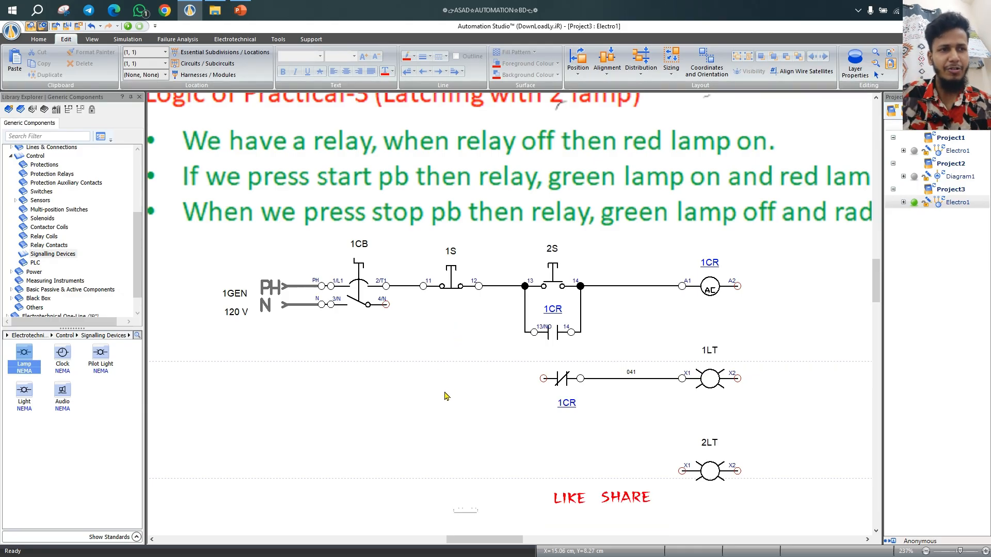
pyautogui.moveTo(543, 378)
pyautogui.mouseDown()
pyautogui.moveTo(471, 378)
pyautogui.moveTo(424, 314)
pyautogui.moveTo(423, 286)
pyautogui.mouseUp()
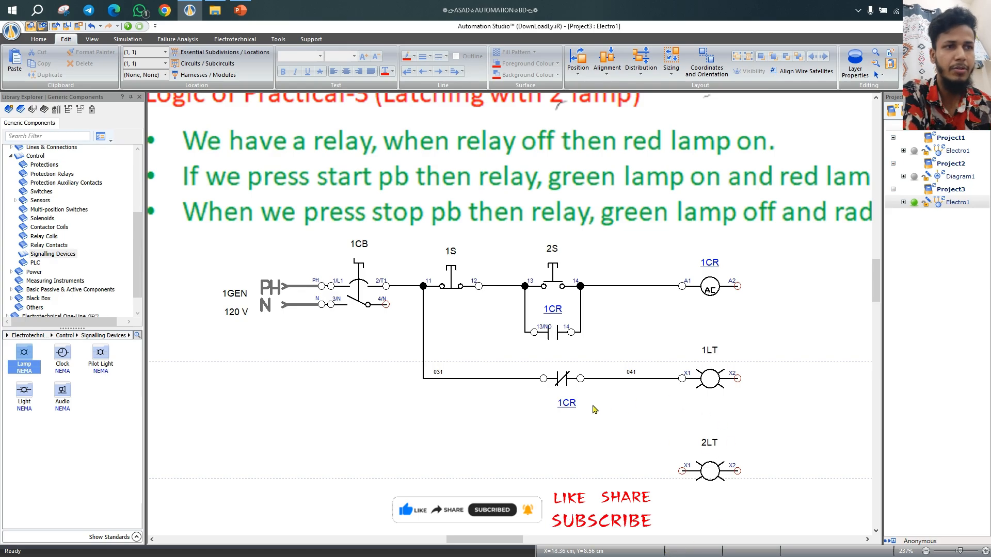
# - Copy the normally open 1CR contact to the row of lamp 2LT and assign the copy to component 1CR
pyautogui.click(552, 333)
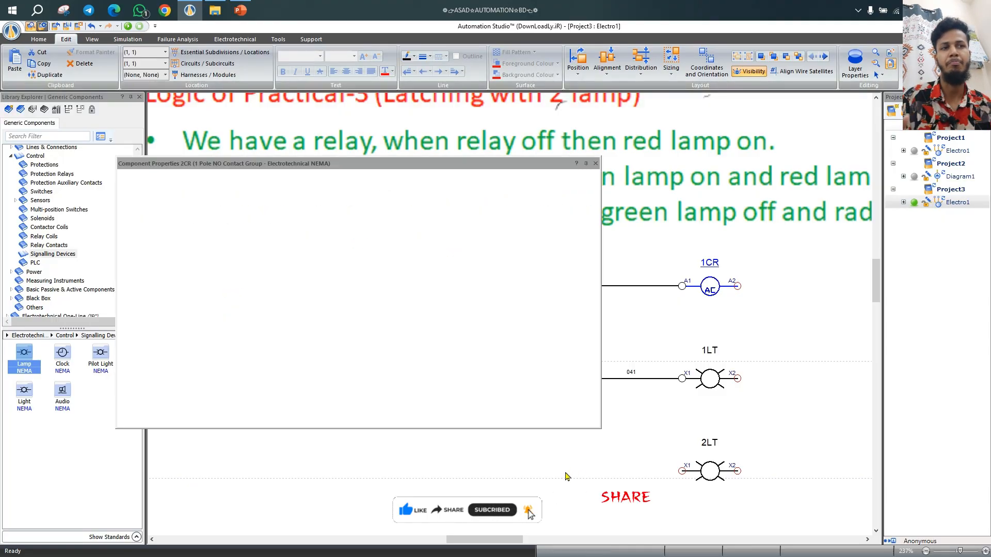
pyautogui.click(309, 281)
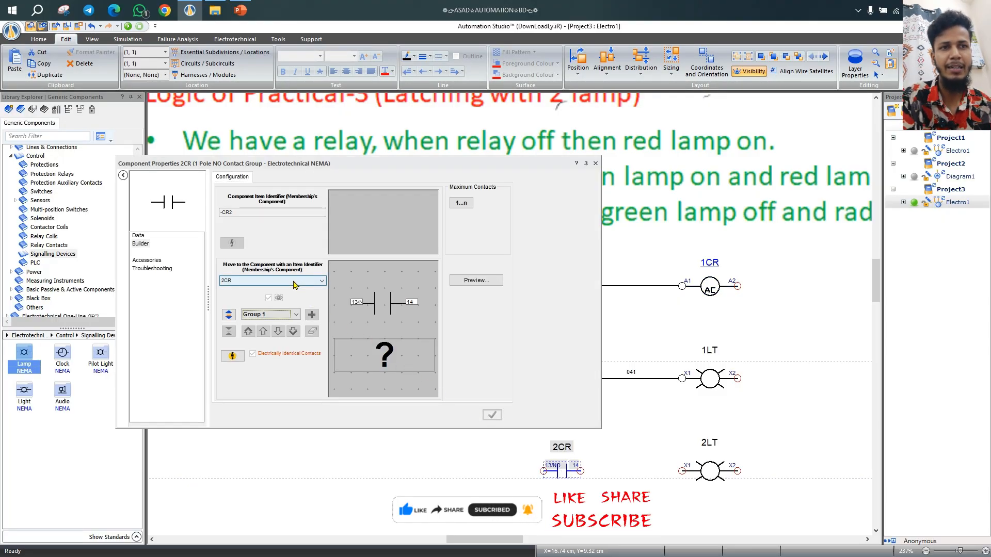
pyautogui.click(269, 287)
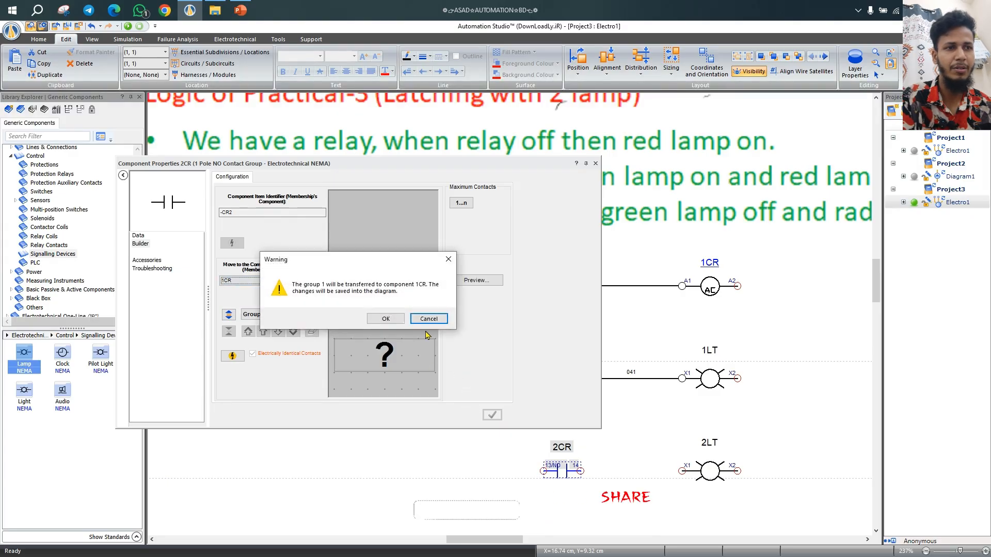
pyautogui.click(384, 318)
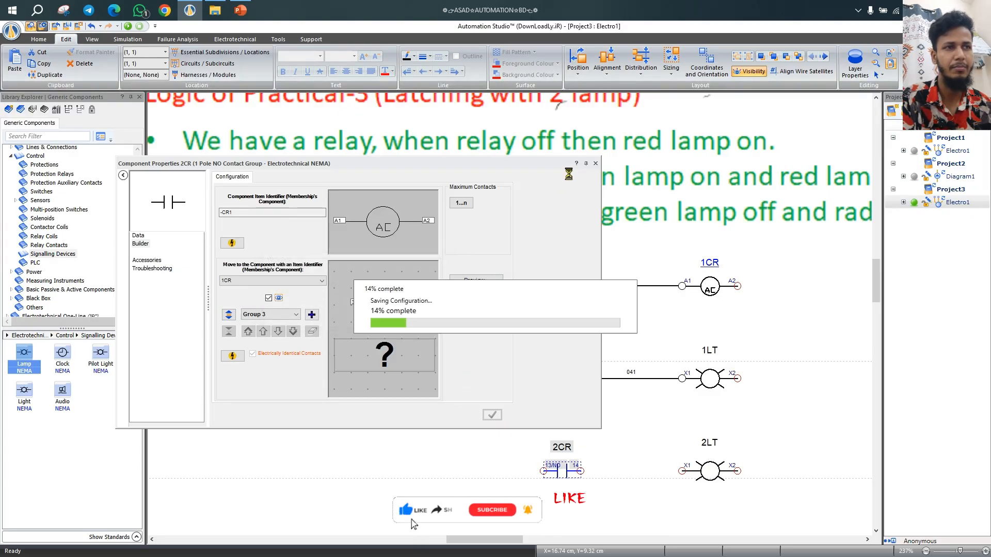
pyautogui.click(597, 164)
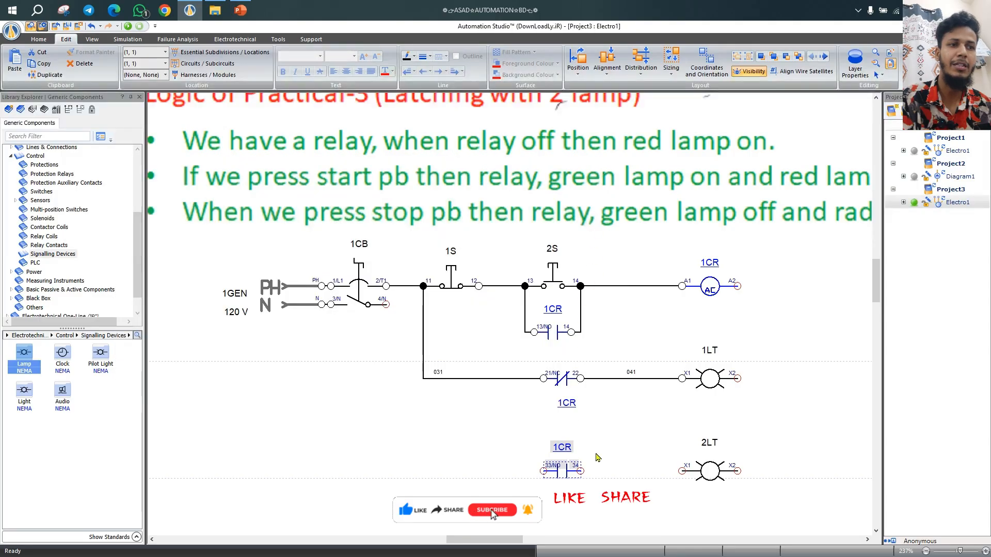
# - Wire the lower normally open 1CR contact between lamp 2LT's X1 terminal and the corner of wire 031 feeding the normally closed contact
pyautogui.click(605, 471)
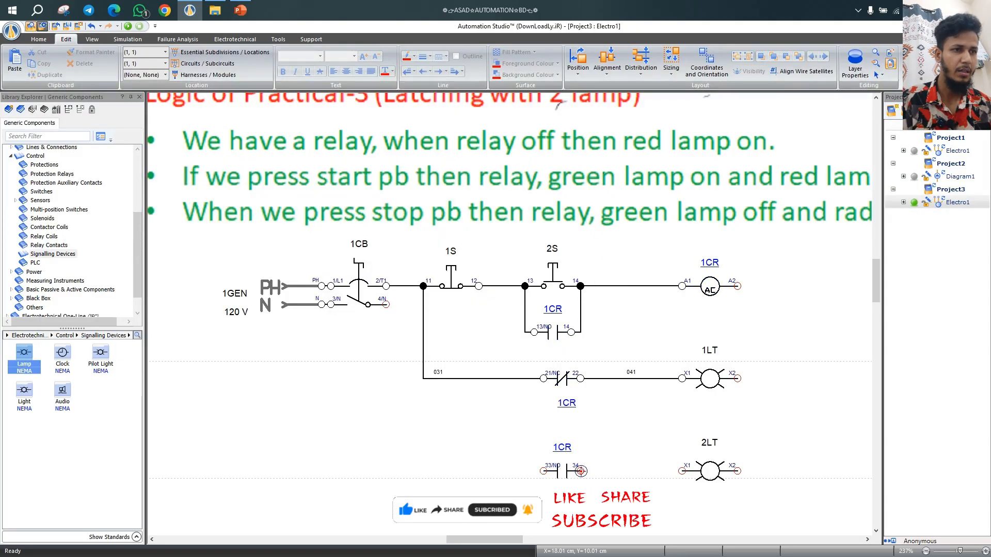
pyautogui.moveTo(581, 471); pyautogui.dragTo(681, 471)
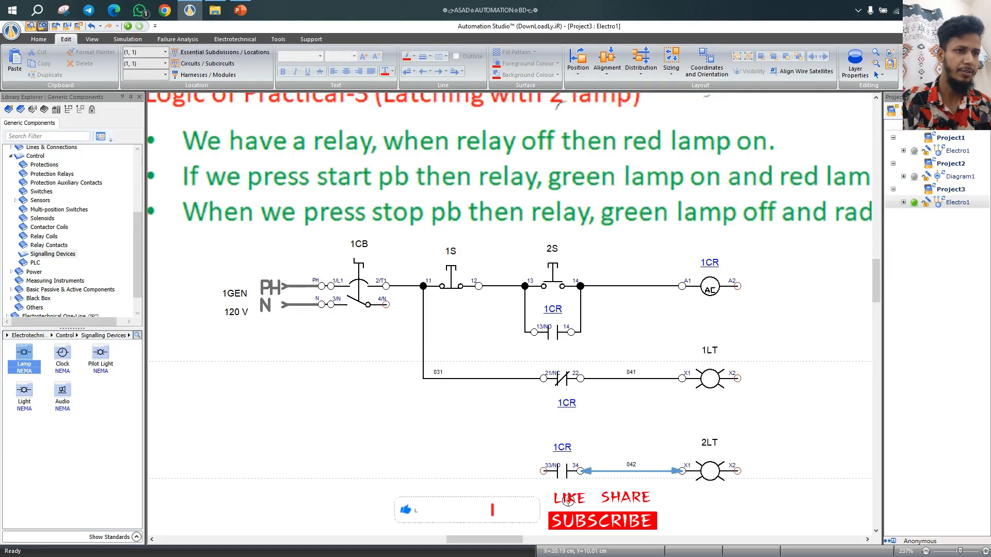
pyautogui.moveTo(543, 471)
pyautogui.mouseDown()
pyautogui.moveTo(426, 356)
pyautogui.moveTo(444, 483)
pyautogui.moveTo(496, 464)
pyautogui.moveTo(545, 392)
pyautogui.moveTo(544, 376)
pyautogui.moveTo(403, 480)
pyautogui.moveTo(420, 380)
pyautogui.mouseUp()
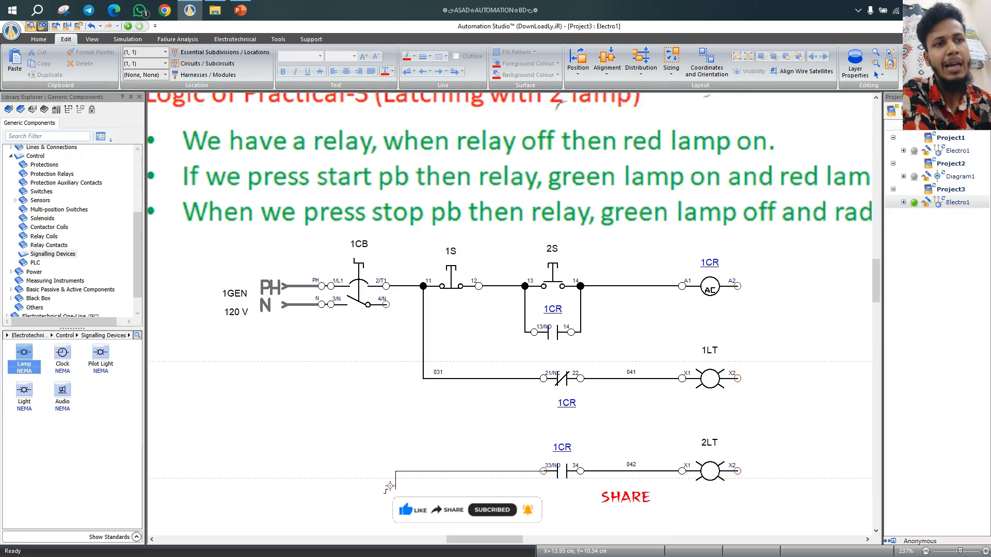
pyautogui.click(423, 377)
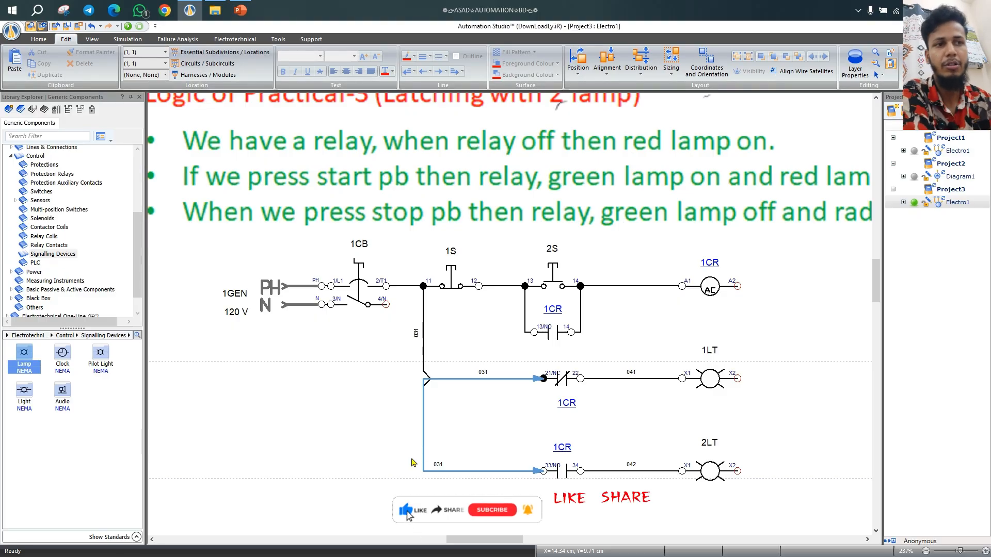
pyautogui.click(411, 452)
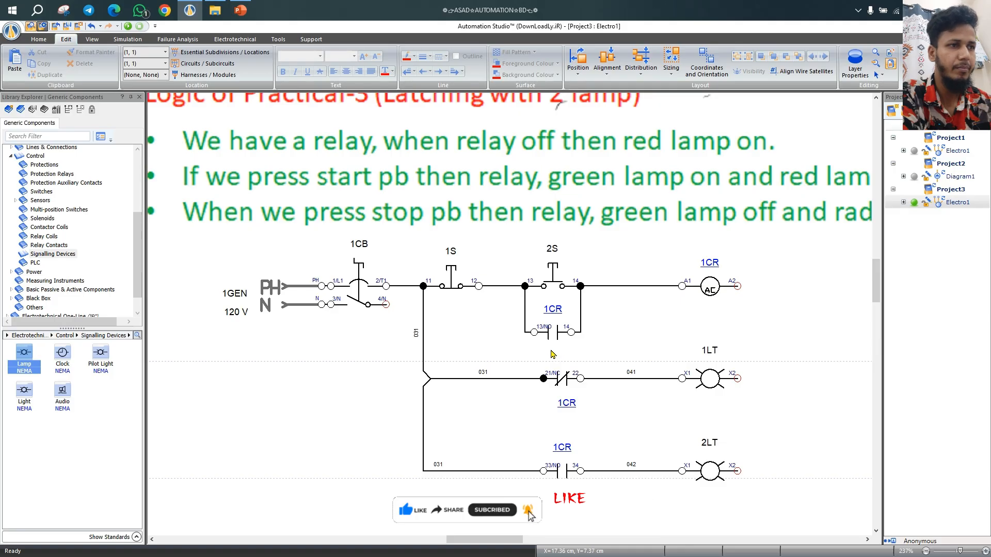
# - Examine the colour setting and available colours in the component properties of lamp 1LT
pyautogui.click(713, 378)
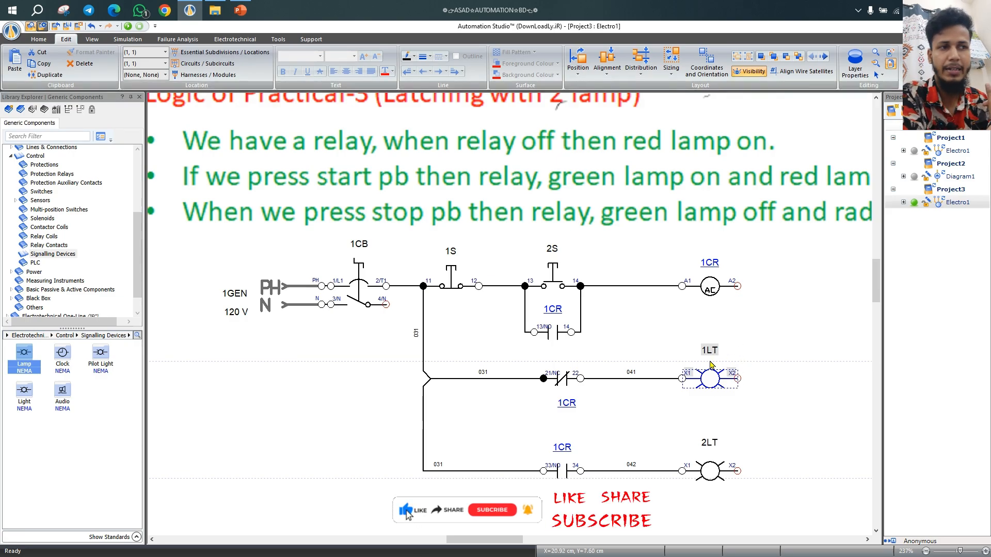
pyautogui.doubleClick(710, 382)
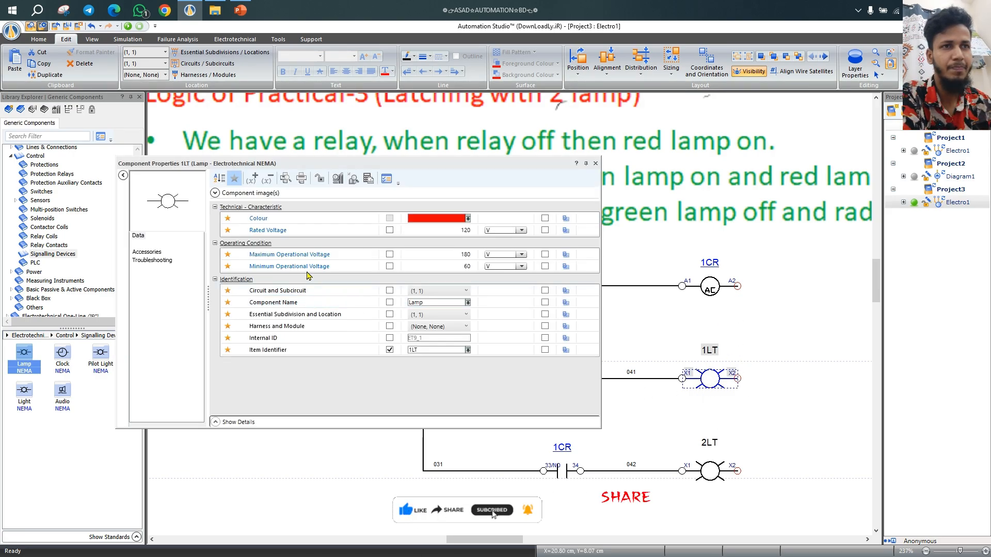
pyautogui.click(426, 219)
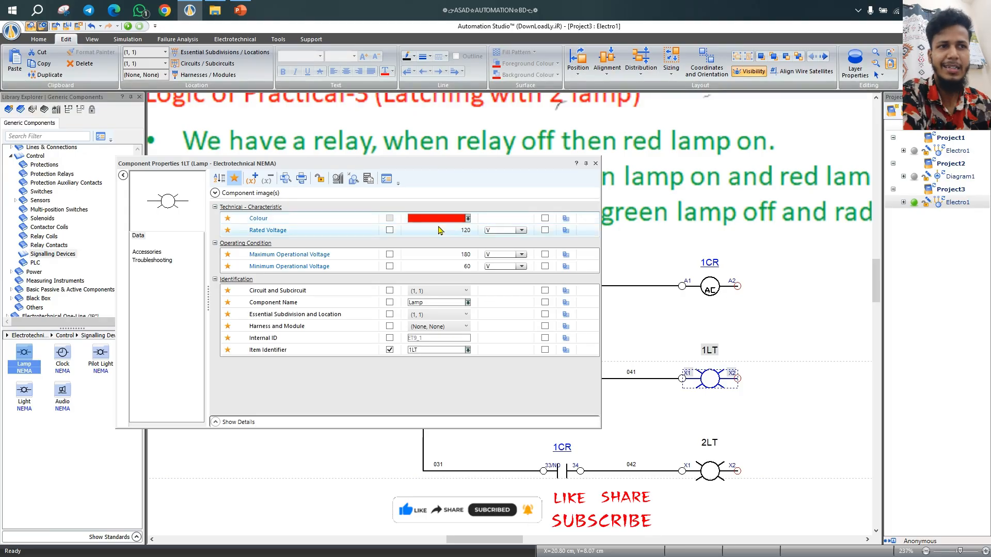
pyautogui.click(468, 219)
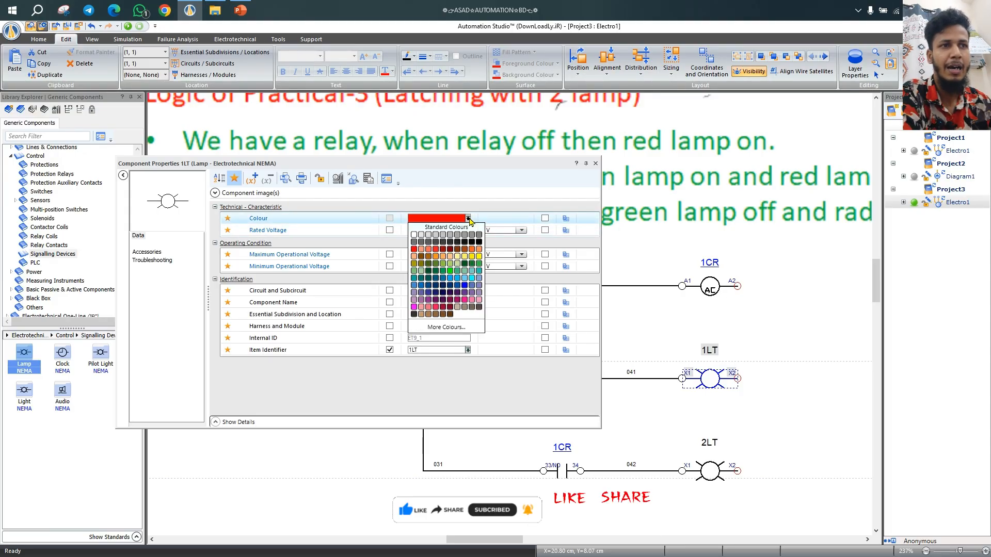
pyautogui.click(596, 164)
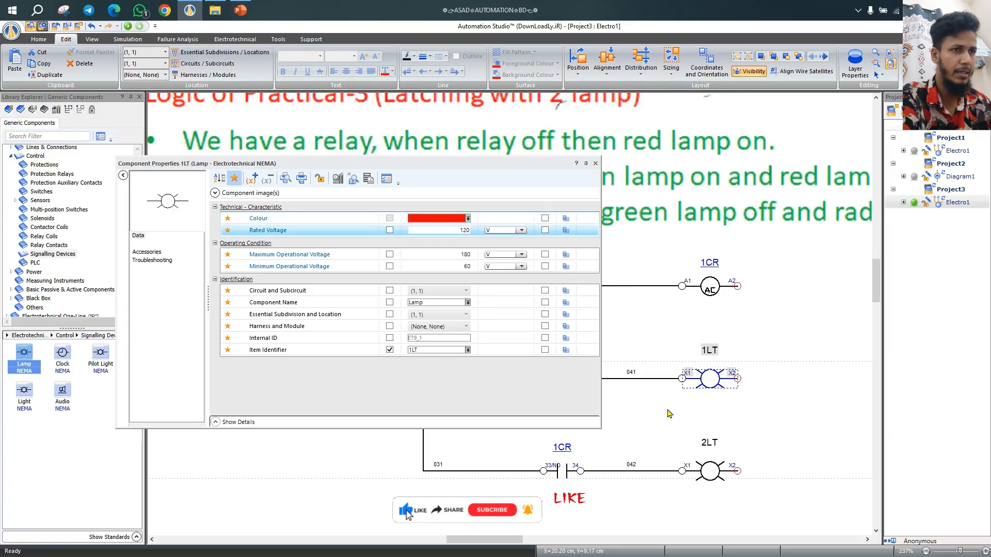
pyautogui.click(595, 163)
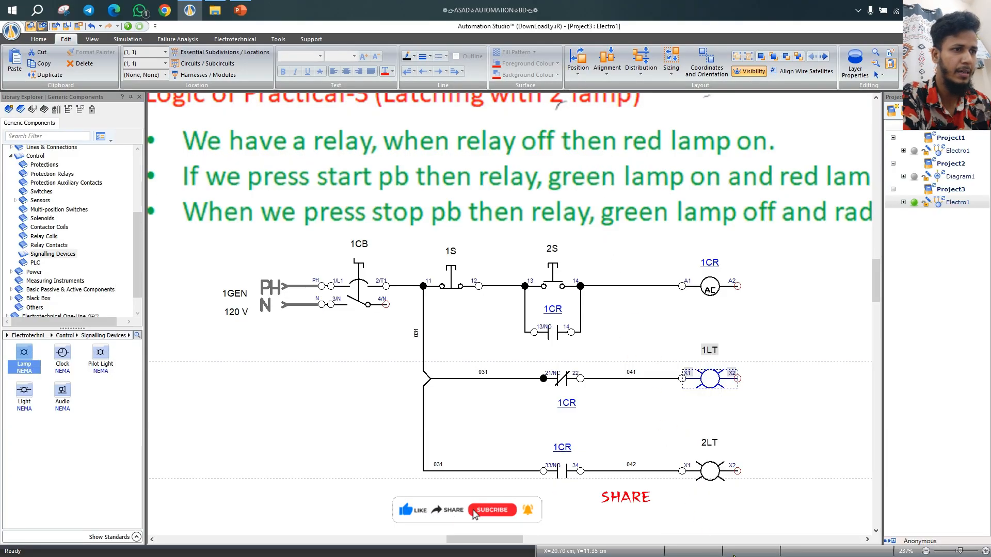
# - Set the colour of lamp 2LT to green in its component properties
pyautogui.doubleClick(711, 479)
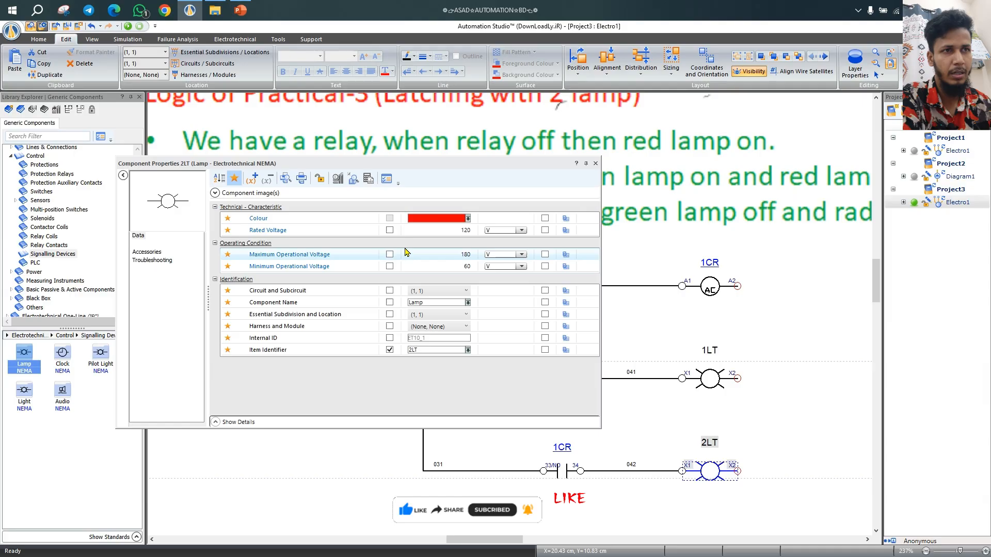
pyautogui.click(467, 219)
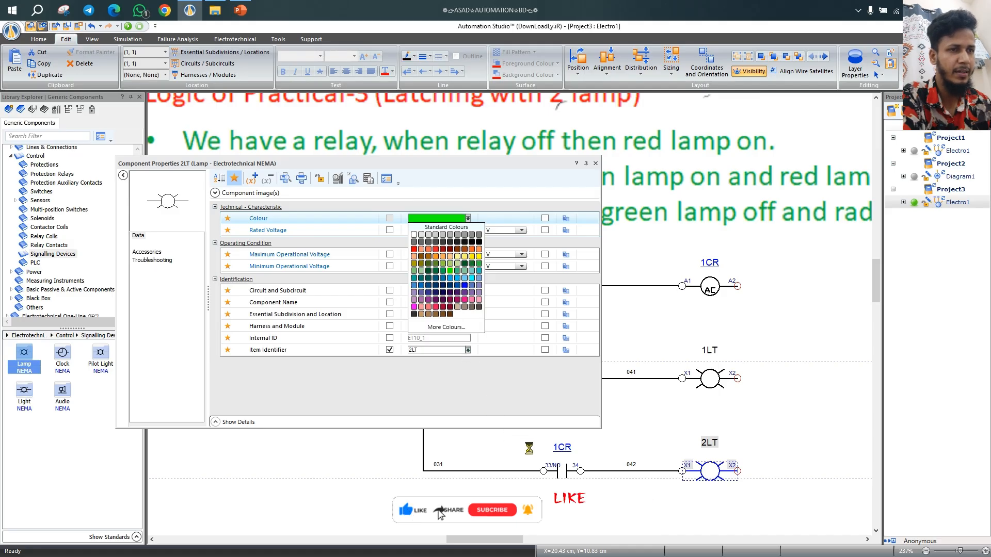
pyautogui.click(447, 270)
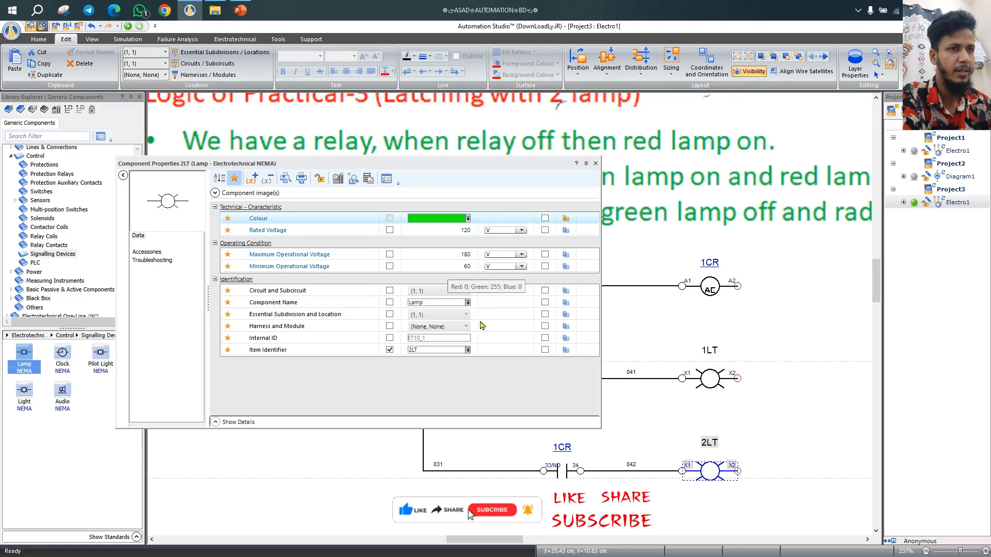
pyautogui.click(595, 164)
pyautogui.click(750, 473)
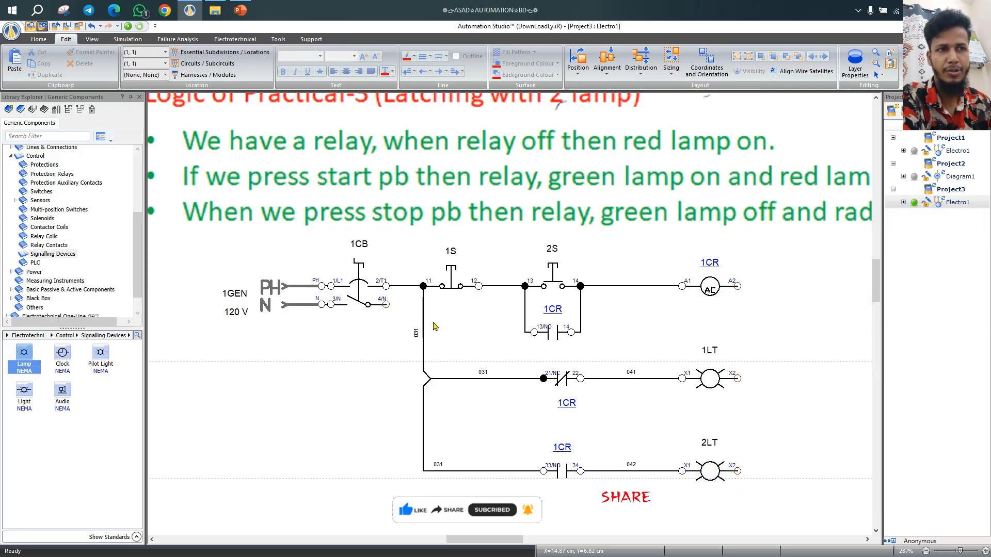
# - Wire breaker 1CB's terminal 4/N to 2LT's X2, and link coil 1CR's A2 with the X2 terminals of 1LT and 2LT
pyautogui.click(387, 305)
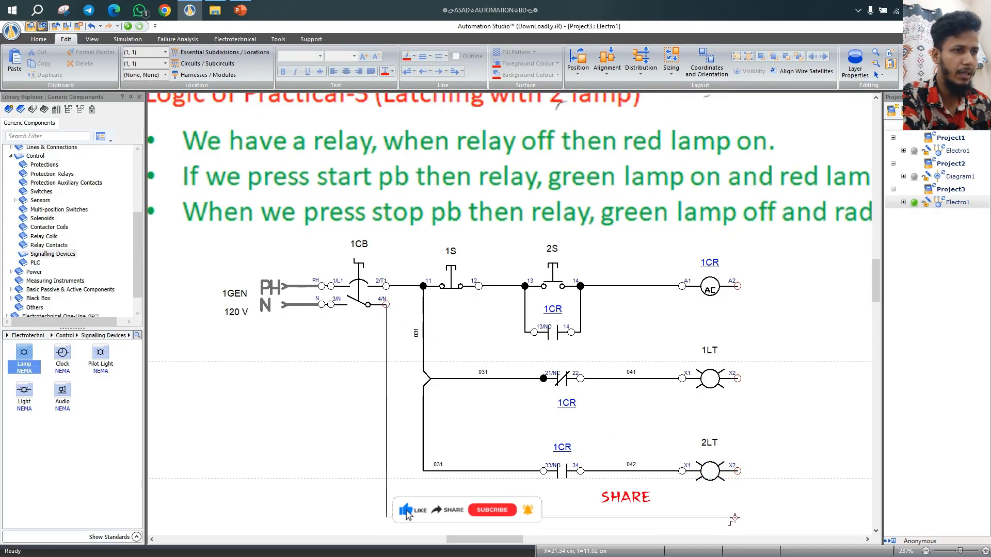
pyautogui.click(738, 471)
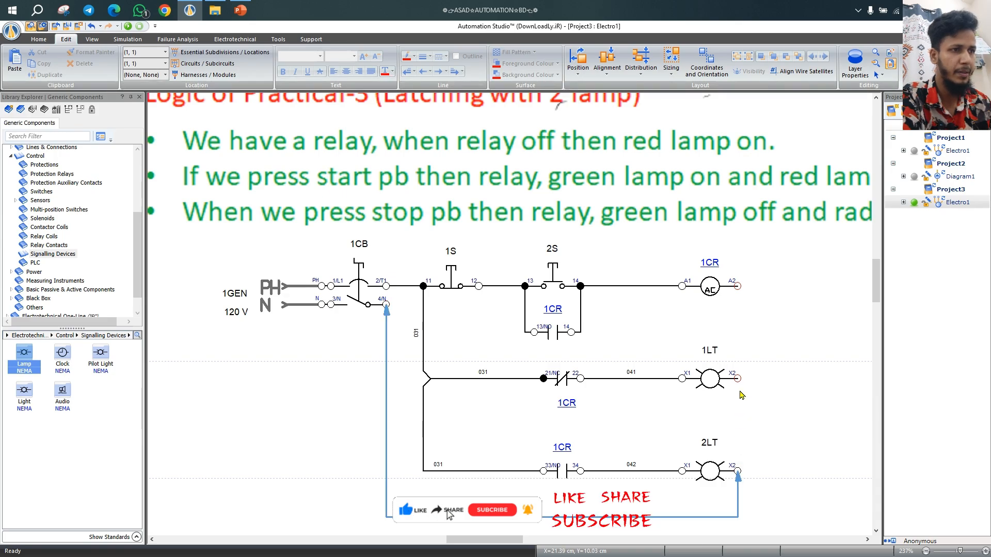
pyautogui.click(738, 286)
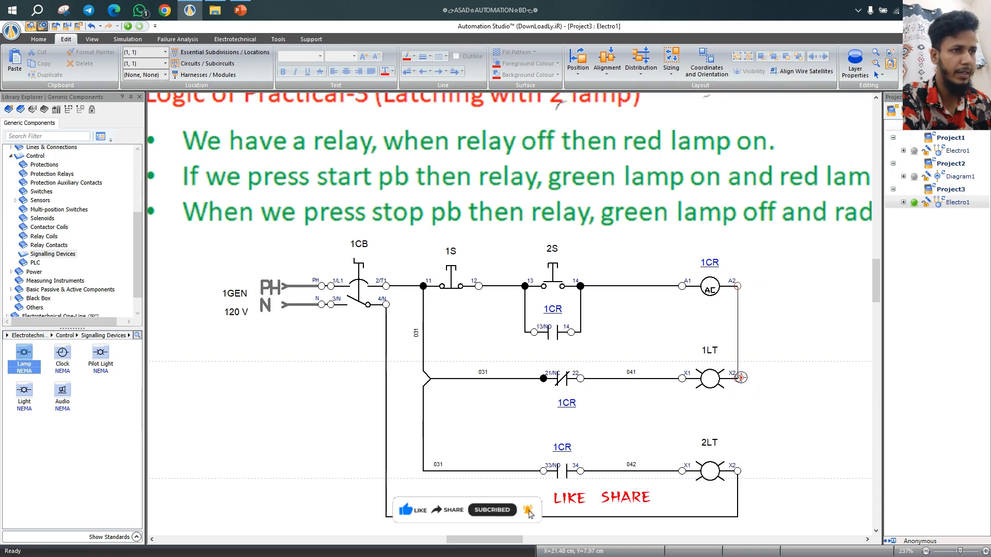
pyautogui.click(737, 379)
pyautogui.click(737, 378)
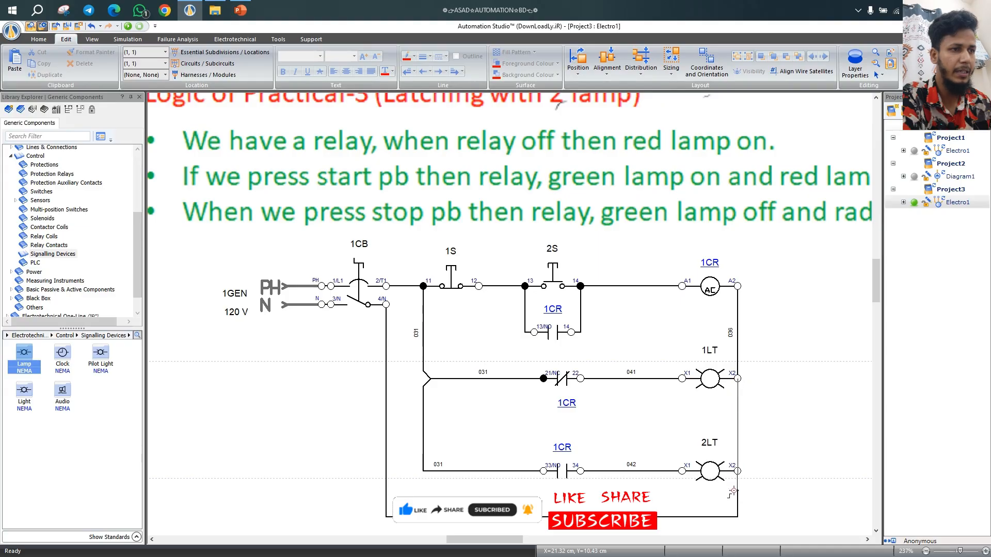
pyautogui.click(739, 471)
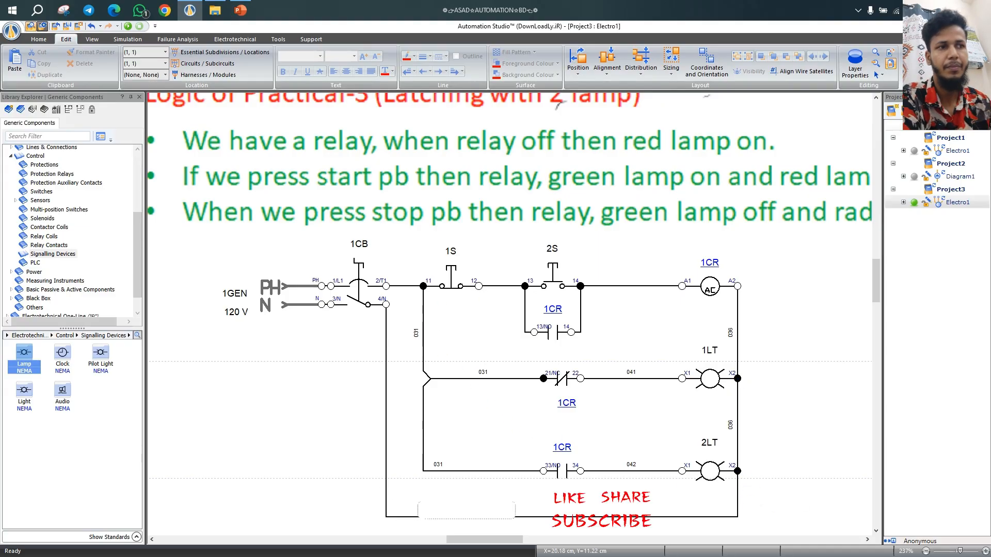
# - Start the simulation of the latching circuit with the whole schematic and its logic description in view
pyautogui.click(128, 26)
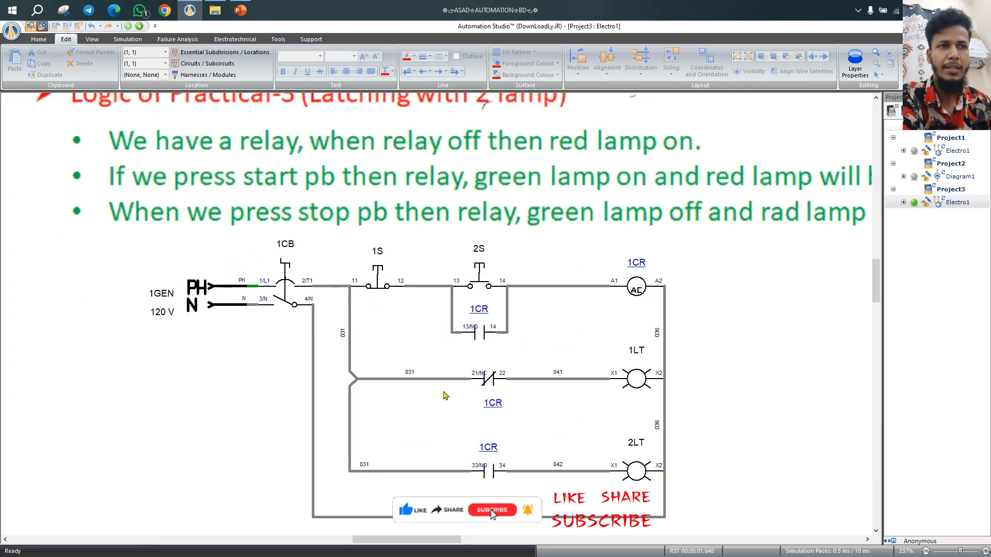
pyautogui.scroll(-3, 440, 376)
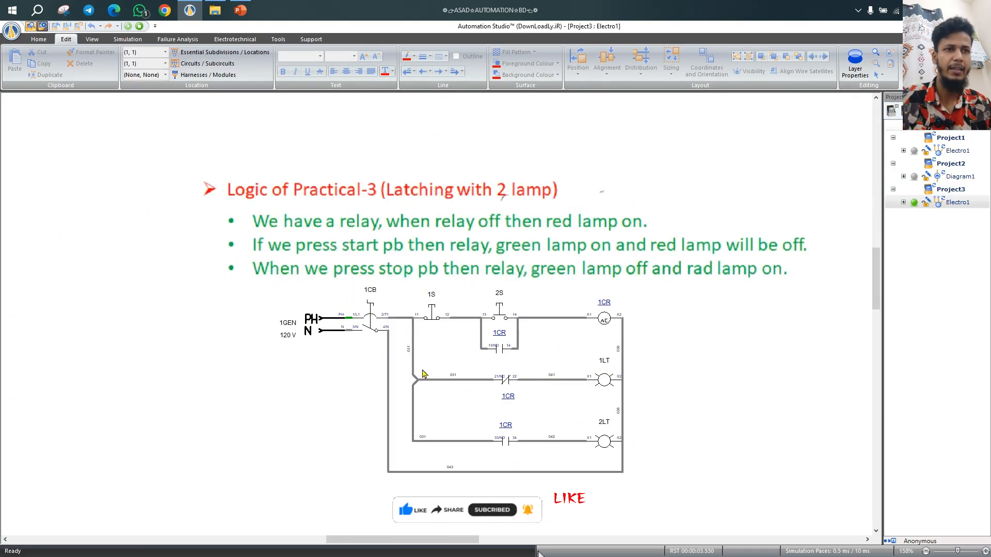